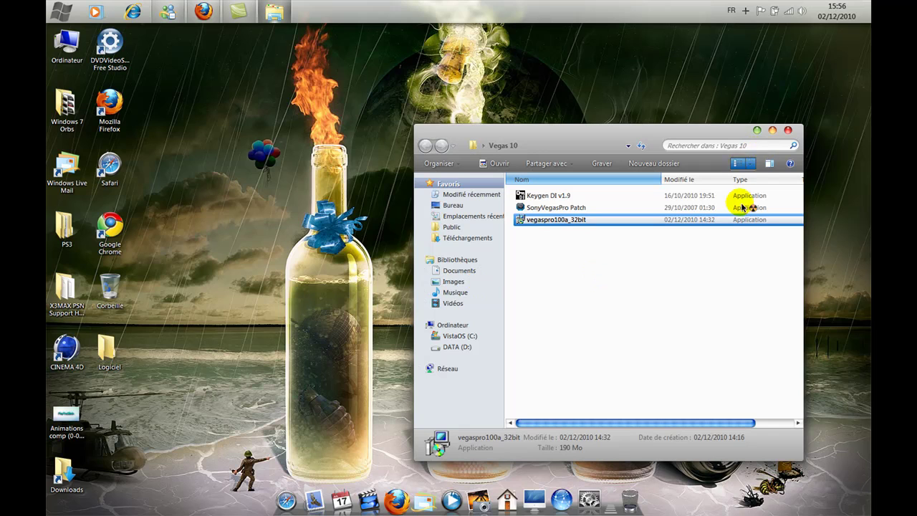
# - Install Vegas Pro 10.0a in French to C:\Program Files\Sony\Vegas Pro 10.0\ without a desktop shortcut and finish the installation wizard
pyautogui.click(757, 130)
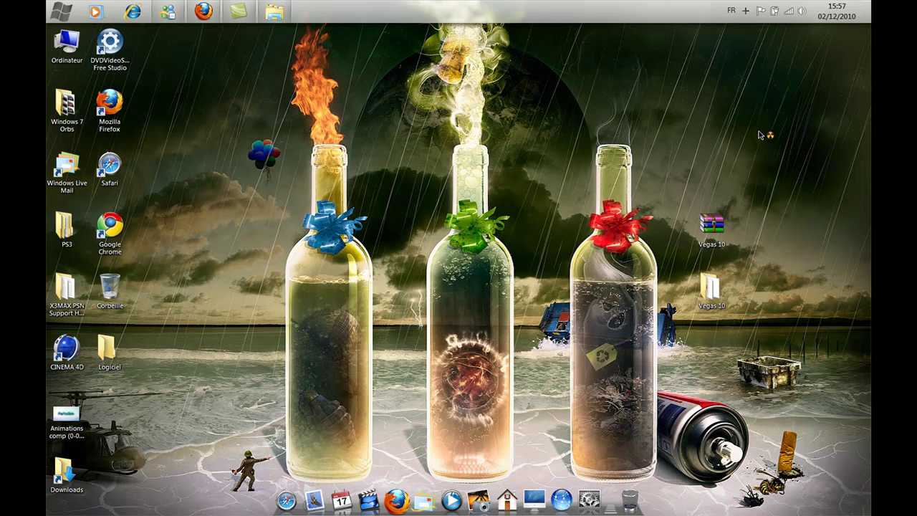
pyautogui.click(477, 177)
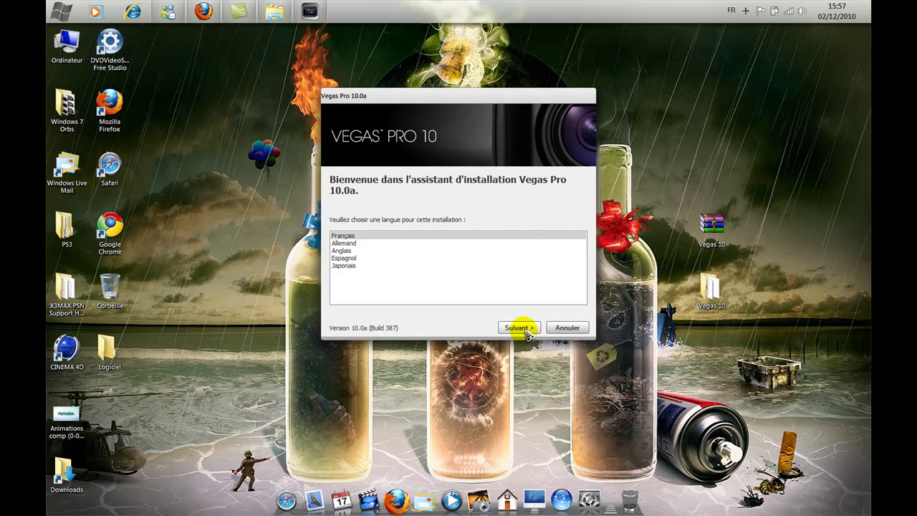
pyautogui.click(526, 330)
pyautogui.click(357, 289)
pyautogui.click(523, 327)
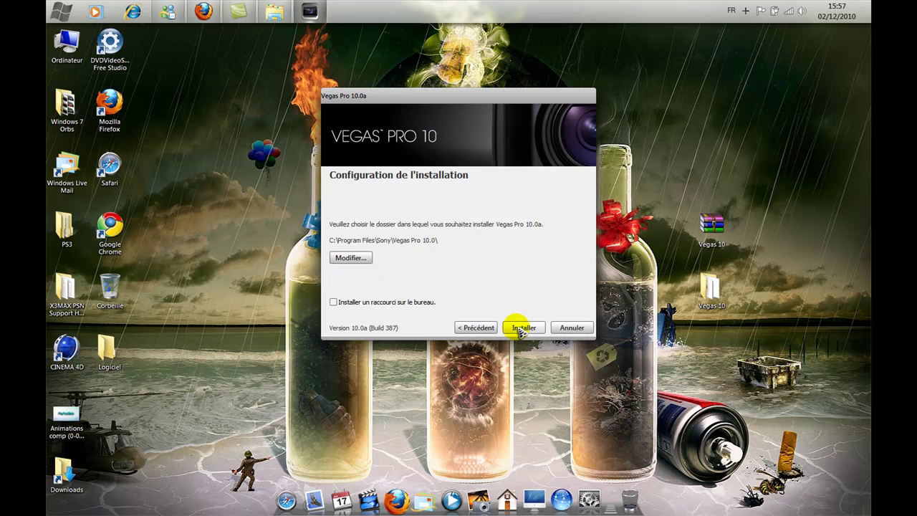
pyautogui.click(521, 327)
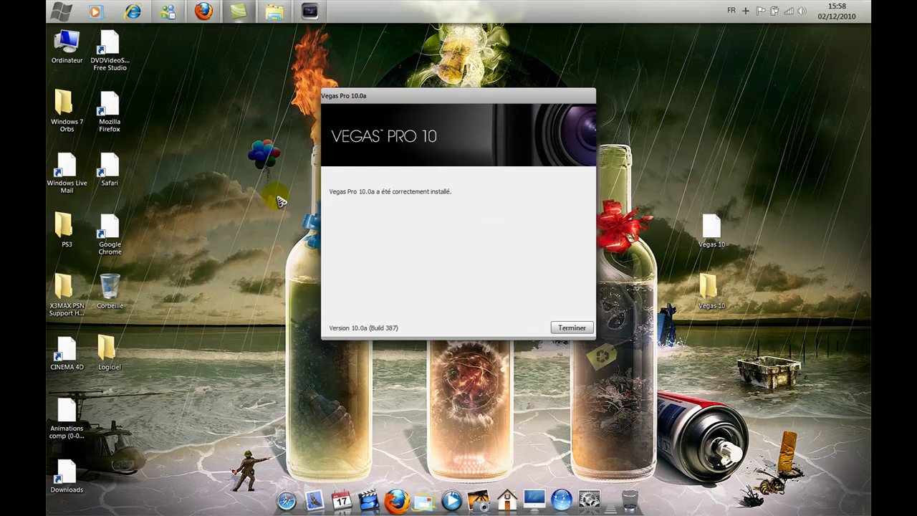
pyautogui.click(571, 327)
# - Run SonyVegasPro Patch from the Vegas 10 folder
pyautogui.click(274, 11)
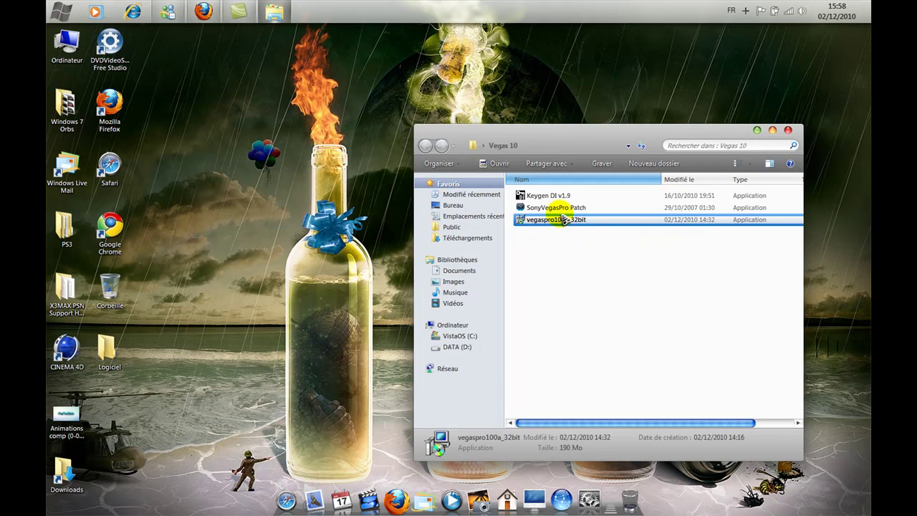
pyautogui.click(557, 208)
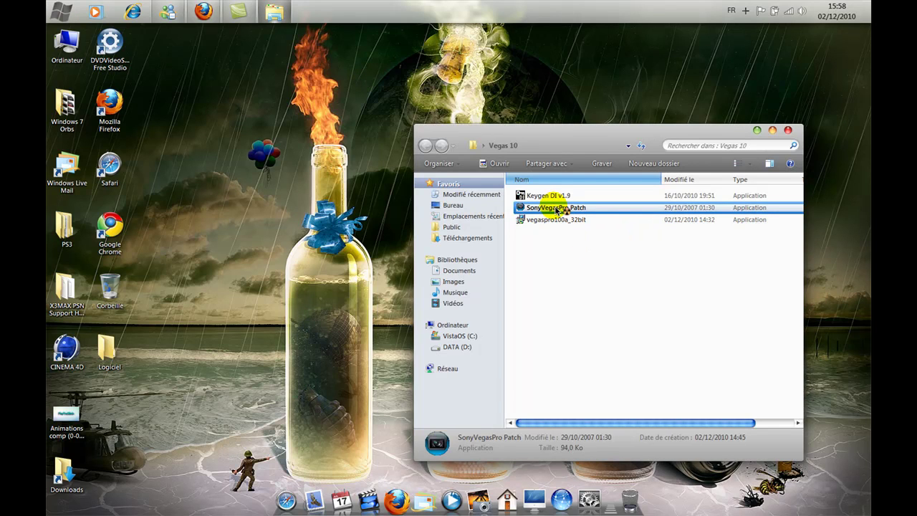
pyautogui.doubleClick(557, 208)
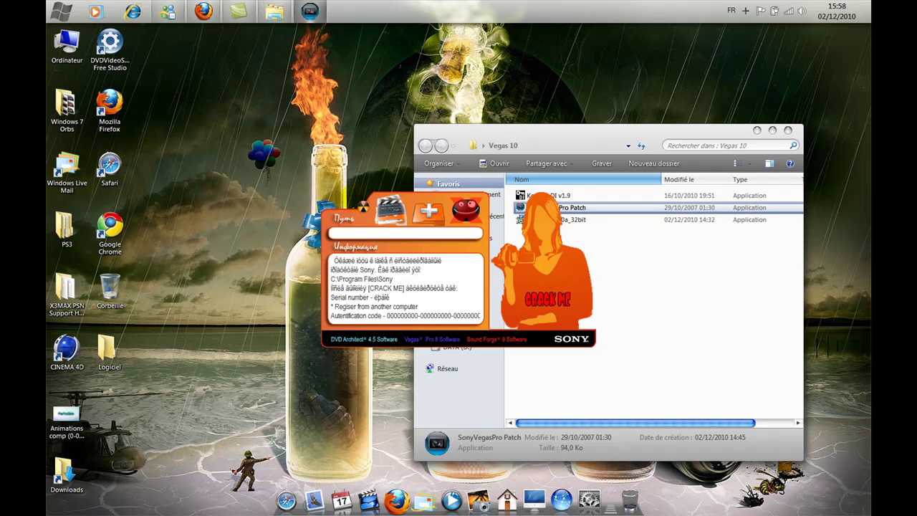
# - Apply the patch to the Sony folder under Programmes on drive C: and close the patcher
pyautogui.click(380, 213)
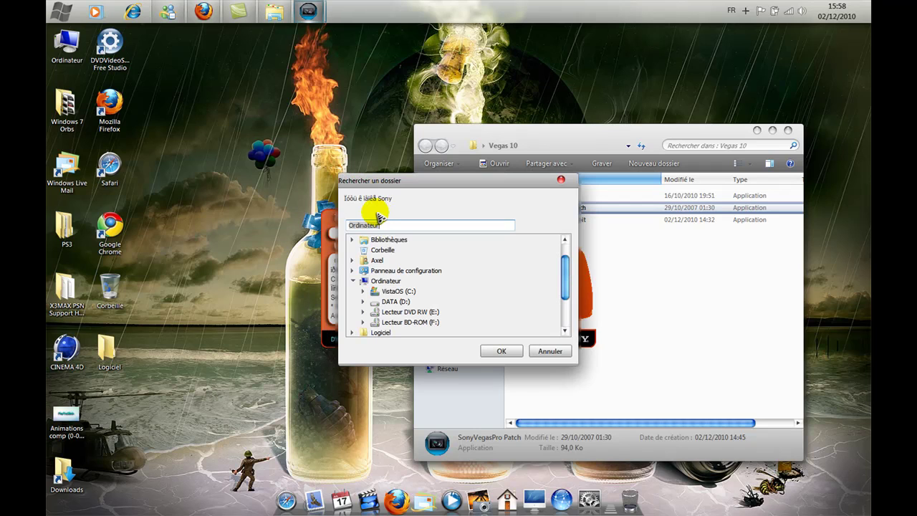
pyautogui.click(363, 291)
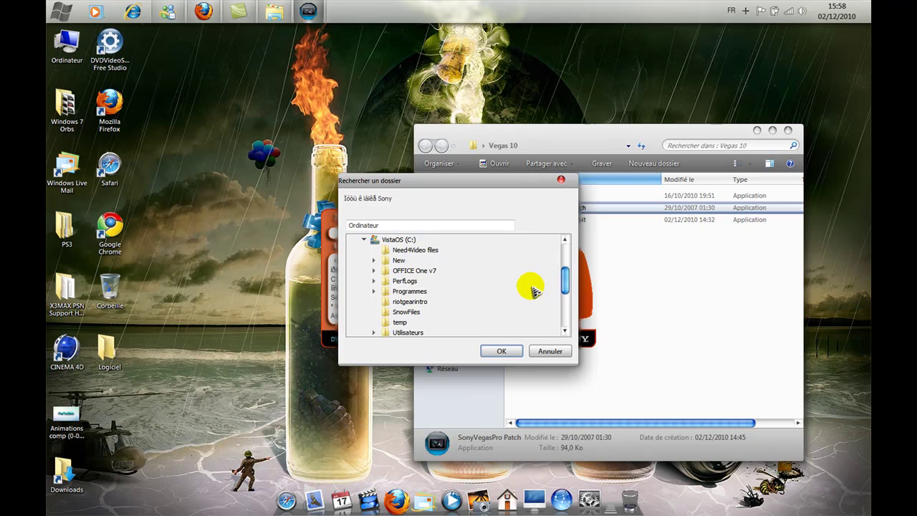
pyautogui.click(373, 291)
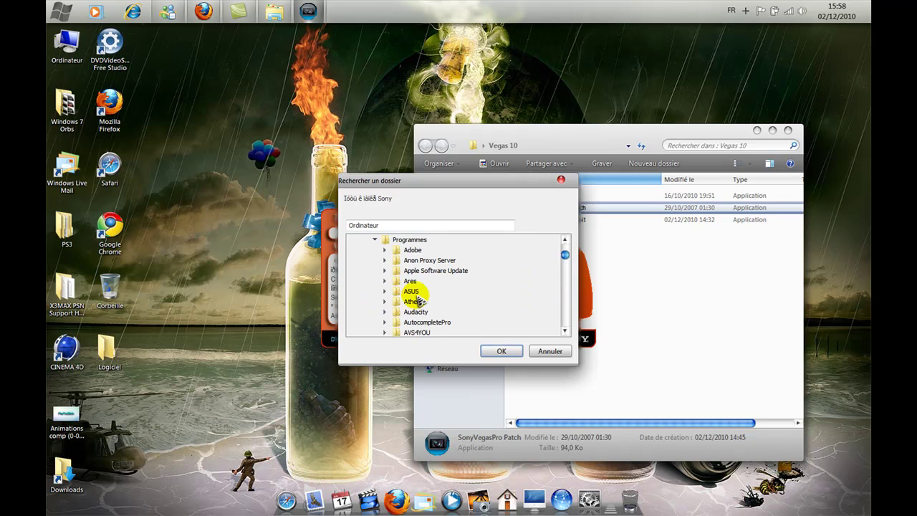
pyautogui.moveTo(563, 254); pyautogui.dragTo(564, 296)
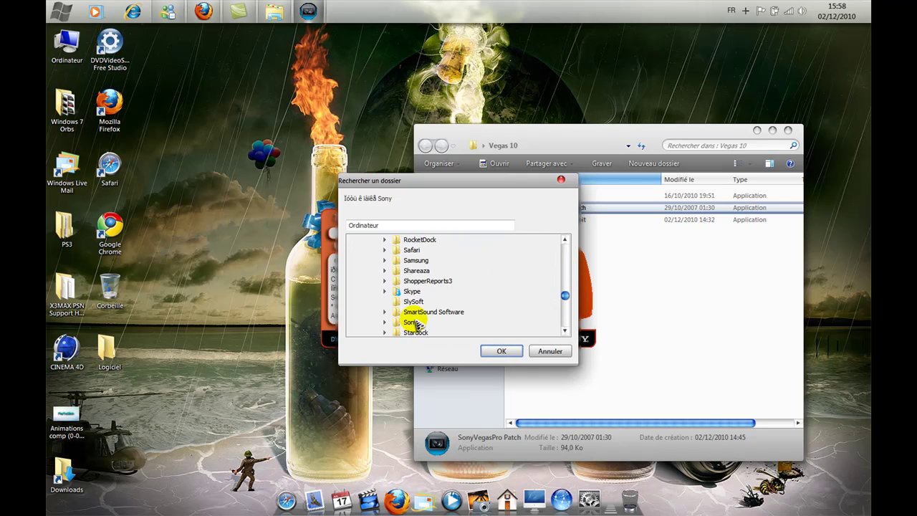
pyautogui.click(415, 322)
pyautogui.click(426, 323)
pyautogui.click(502, 351)
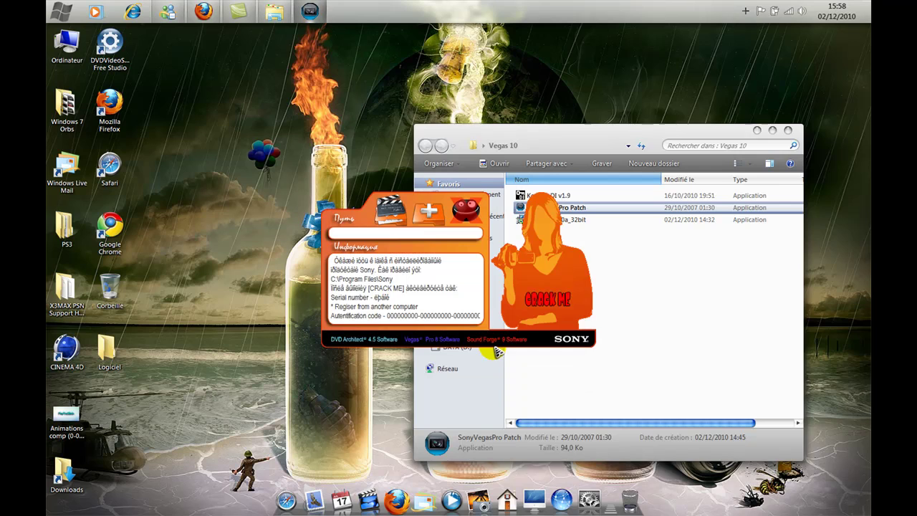
pyautogui.click(430, 216)
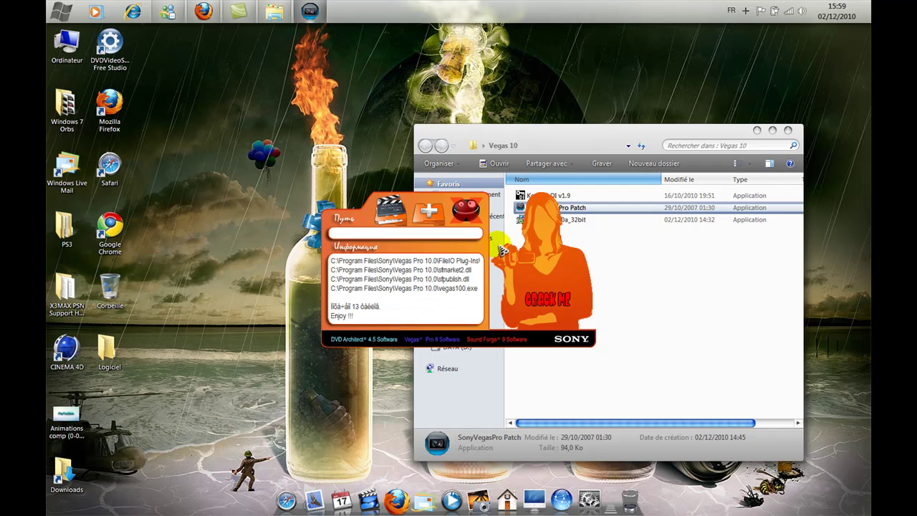
pyautogui.click(476, 216)
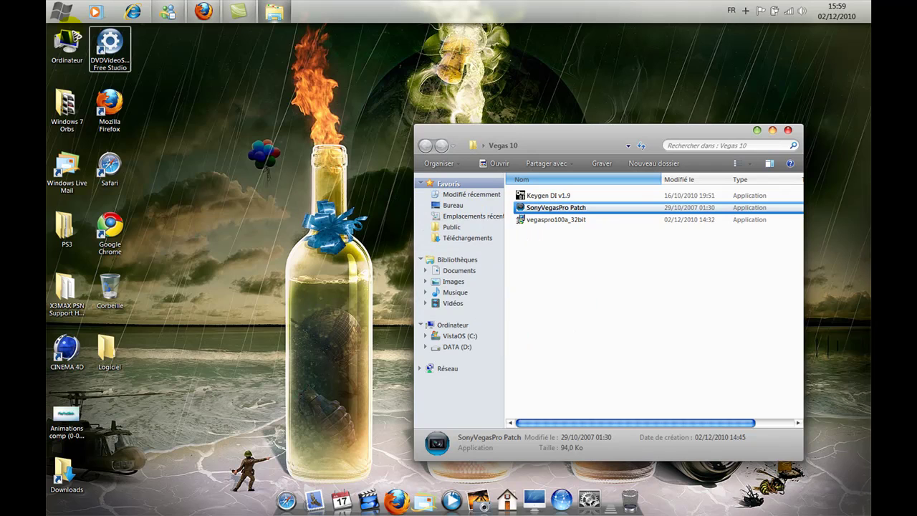
# - Launch Vegas Pro 10.0 to bring up its registration wizard
pyautogui.click(61, 11)
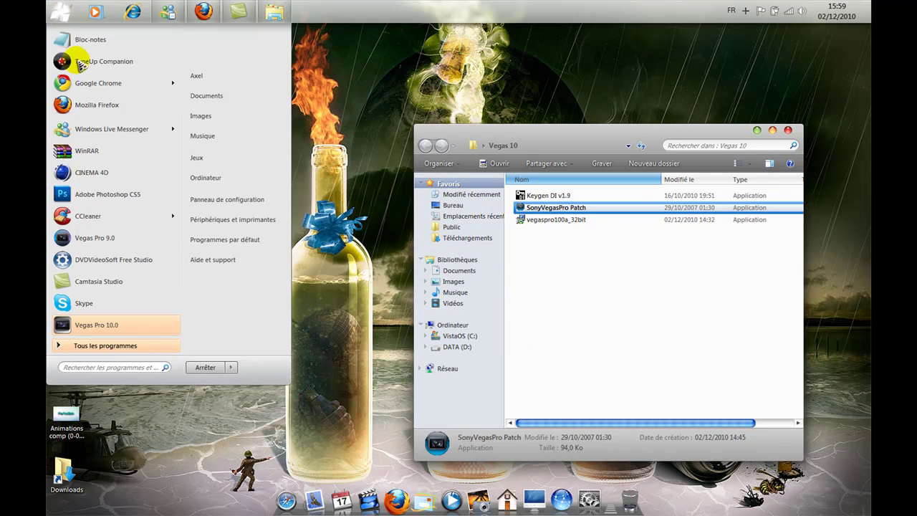
pyautogui.click(112, 327)
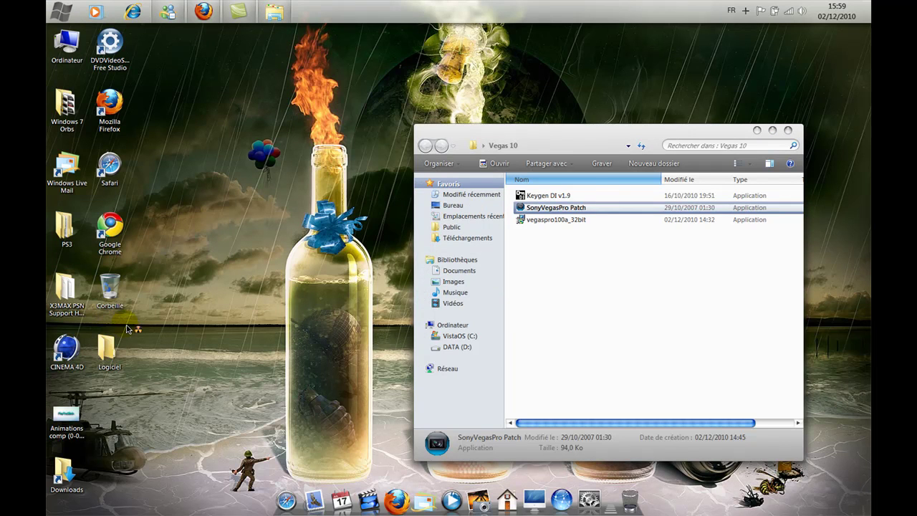
pyautogui.click(511, 383)
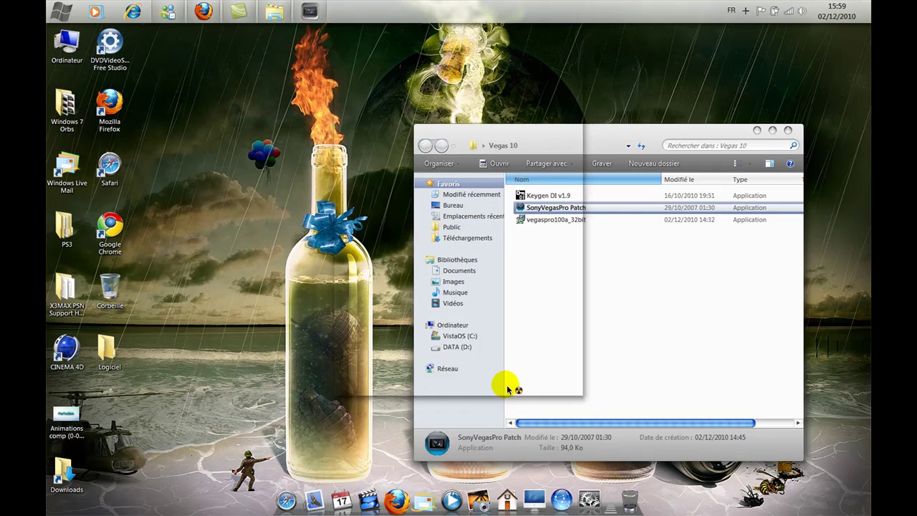
# - Run Keygen DI v1.9 from the Vegas 10 folder, minimize the folder window and dismiss the opening notice
pyautogui.click(659, 136)
pyautogui.click(534, 197)
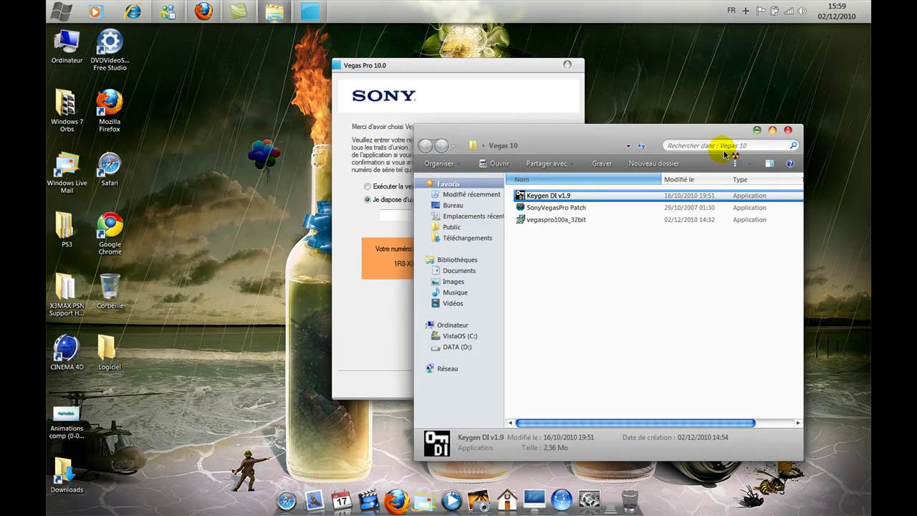
pyautogui.click(757, 131)
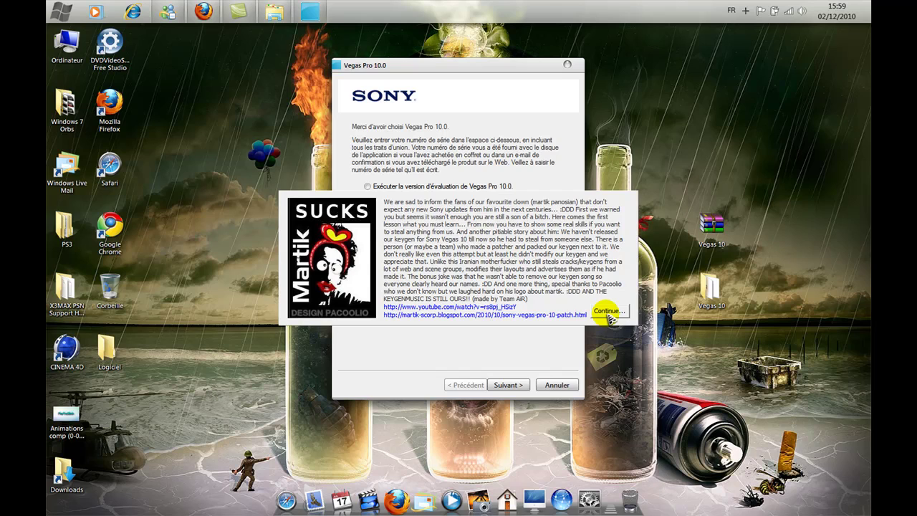
pyautogui.click(608, 311)
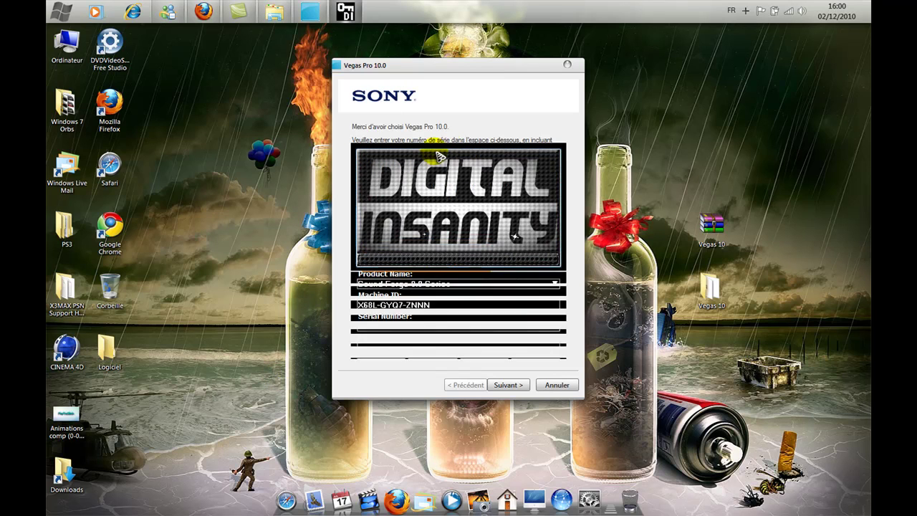
# - Move the keygen window beside the registration wizard and select the product Vegas Pro 10.0 (32 and 64 bit) Series
pyautogui.moveTo(495, 162); pyautogui.dragTo(688, 159)
pyautogui.click(691, 276)
pyautogui.scroll(-2, 738, 310)
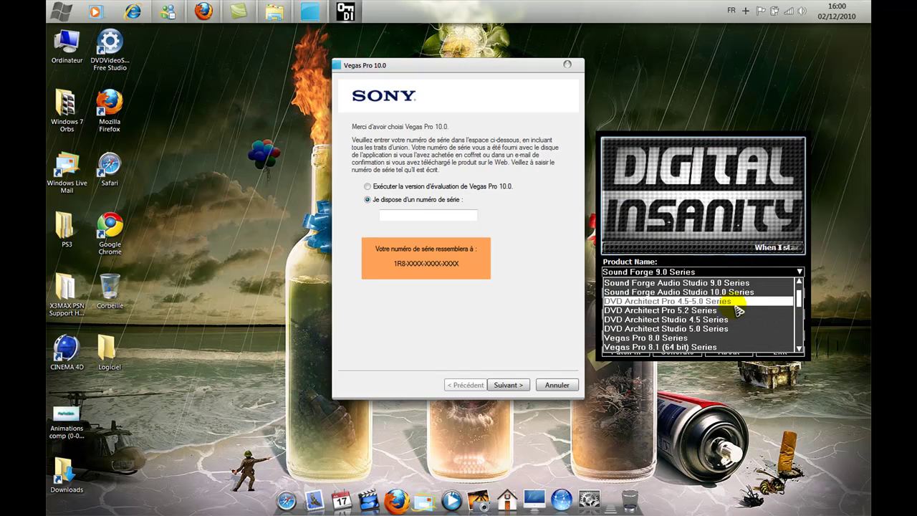
pyautogui.scroll(-1, 738, 310)
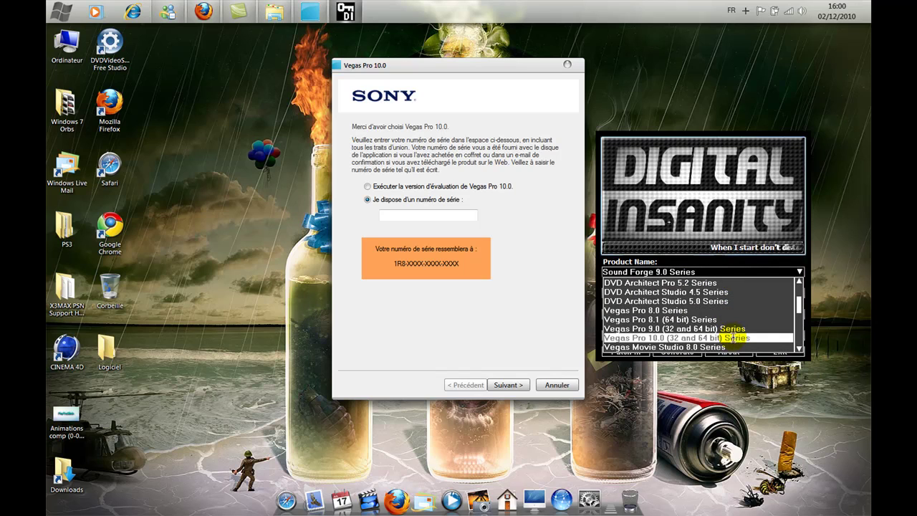
pyautogui.click(733, 337)
# - Copy the serial number into the registration wizard's serial number field and continue
pyautogui.moveTo(691, 314); pyautogui.dragTo(576, 315)
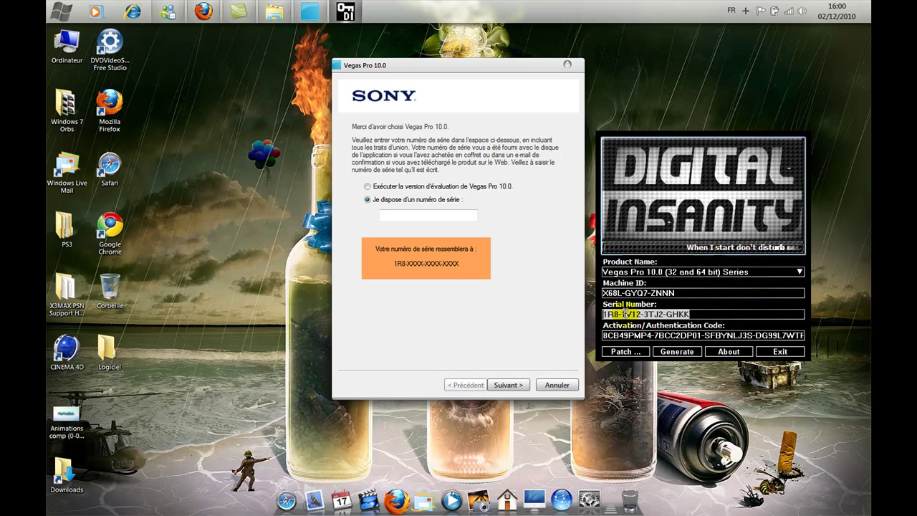
pyautogui.rightClick(629, 314)
pyautogui.click(659, 344)
pyautogui.click(426, 216)
pyautogui.rightClick(425, 217)
pyautogui.click(451, 276)
pyautogui.click(524, 387)
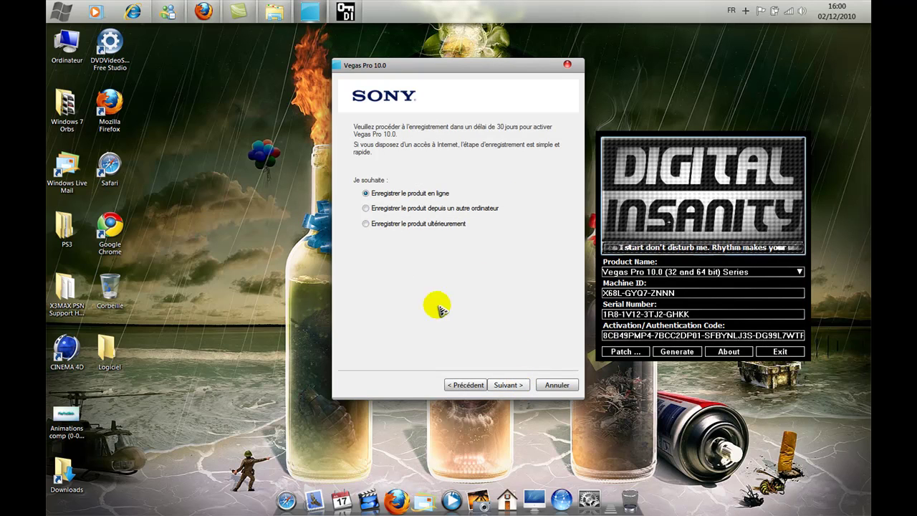
# - Choose to register the product later, paste the copied authentication code into the wizard and continue
pyautogui.click(366, 224)
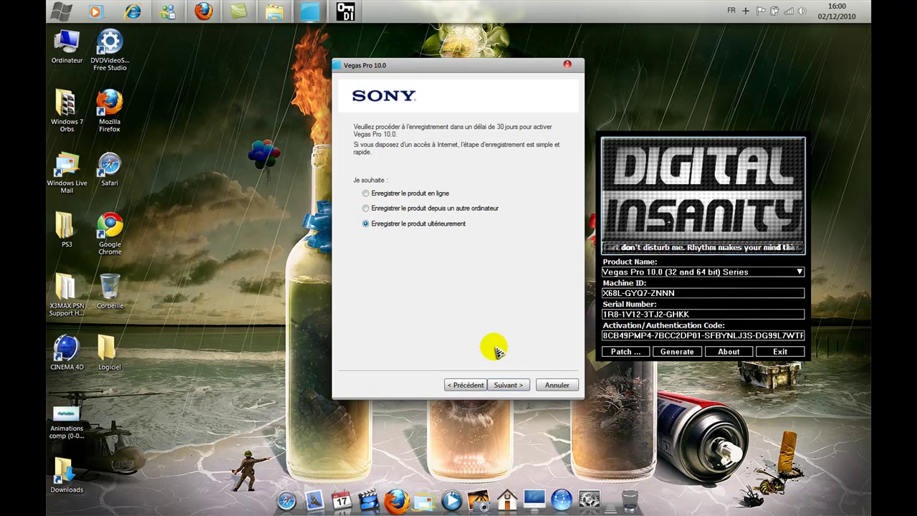
pyautogui.click(502, 385)
pyautogui.moveTo(603, 335); pyautogui.dragTo(790, 337)
pyautogui.rightClick(794, 341)
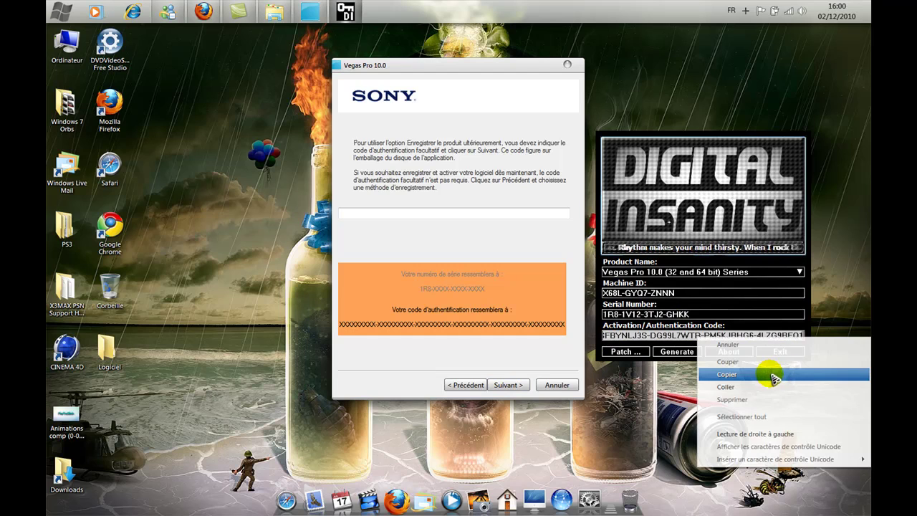
pyautogui.click(794, 373)
pyautogui.click(413, 214)
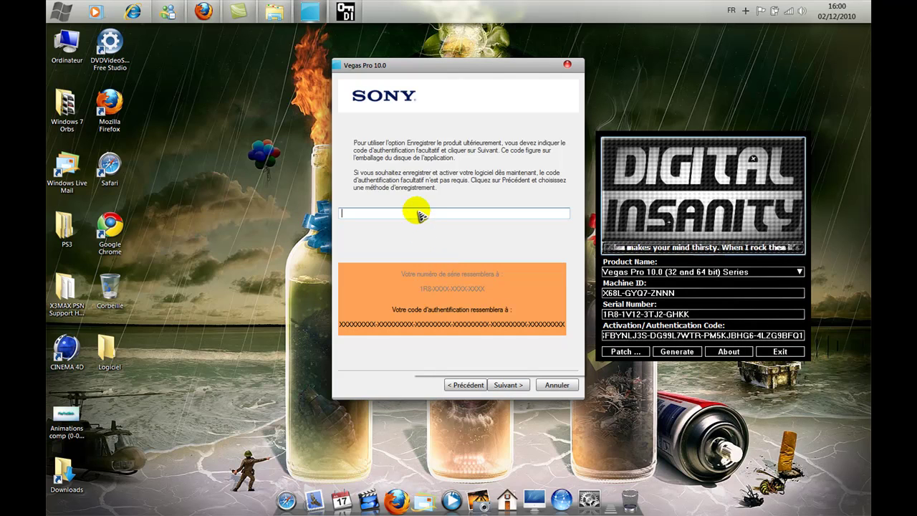
pyautogui.rightClick(412, 215)
pyautogui.click(439, 265)
pyautogui.click(525, 385)
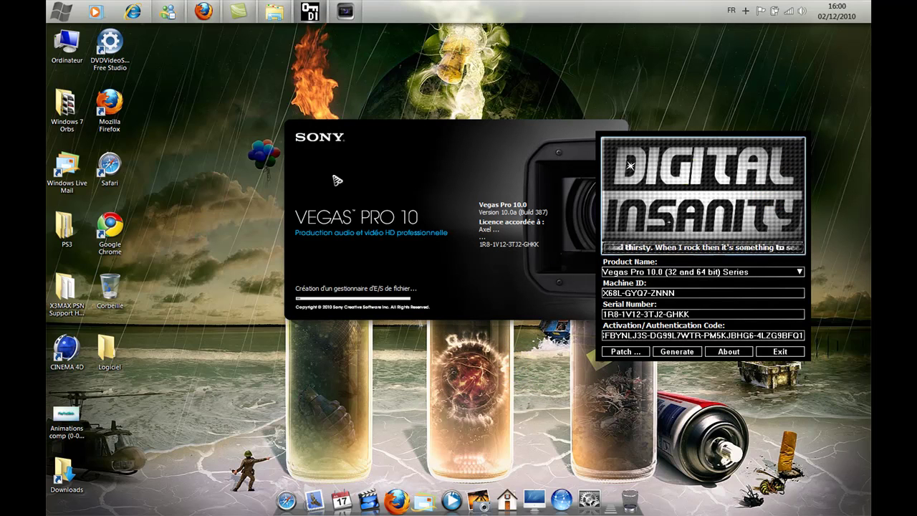
# - Close the keygen and associate .veg files with Vegas Pro 10.0
pyautogui.click(793, 353)
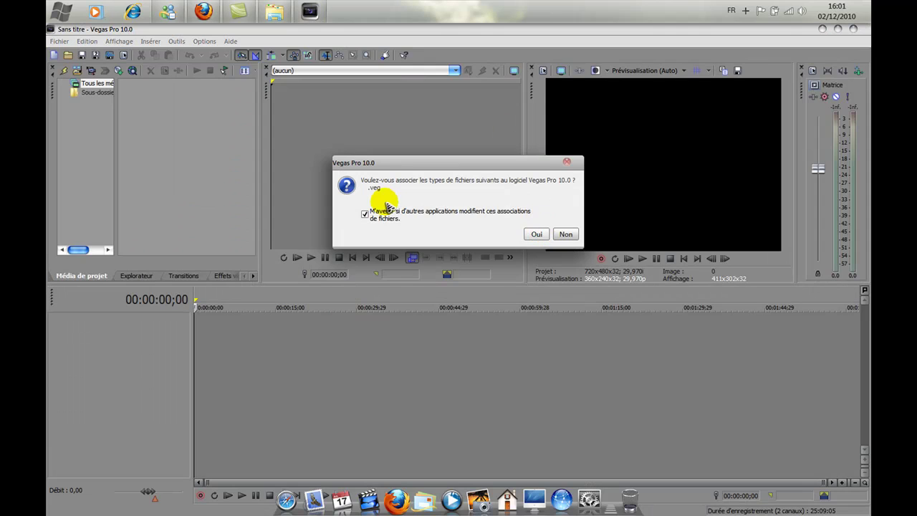
pyautogui.click(538, 234)
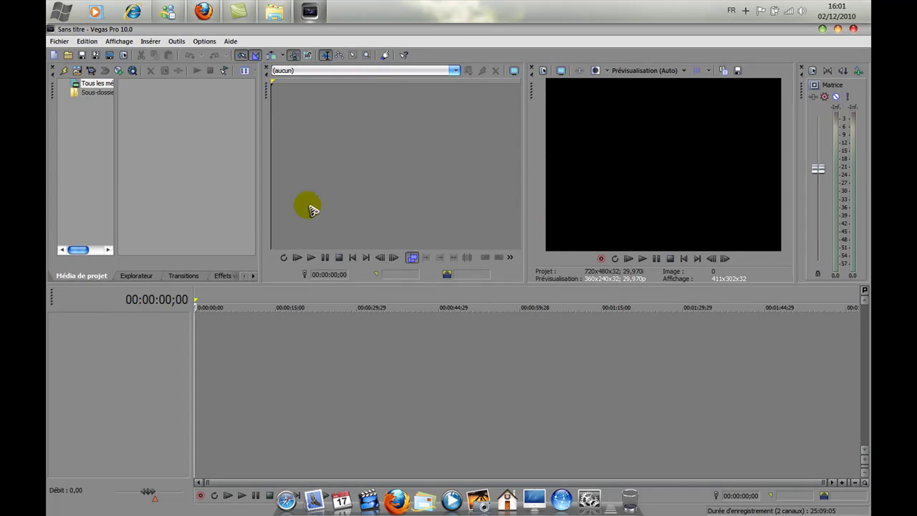
# - Minimize Vegas Pro, reopen the Vegas 10 folder on the desktop and select its three application files
pyautogui.click(823, 29)
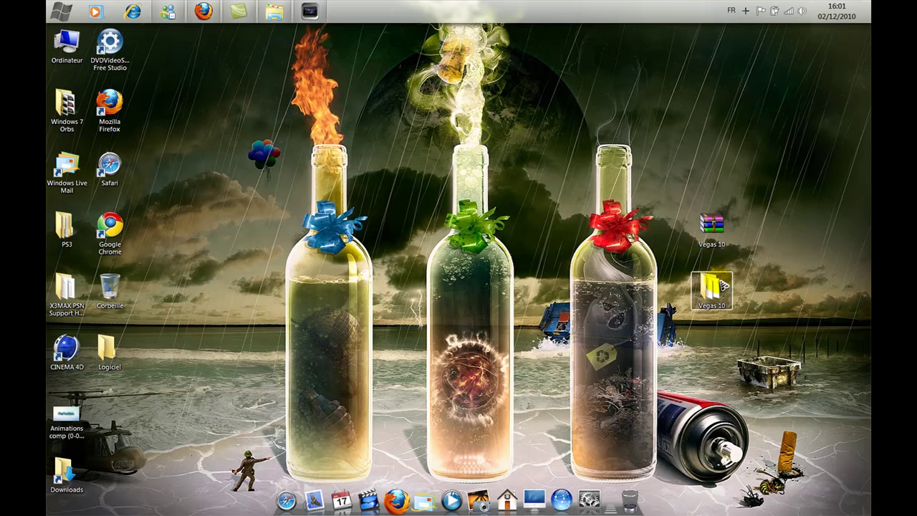
pyautogui.doubleClick(710, 288)
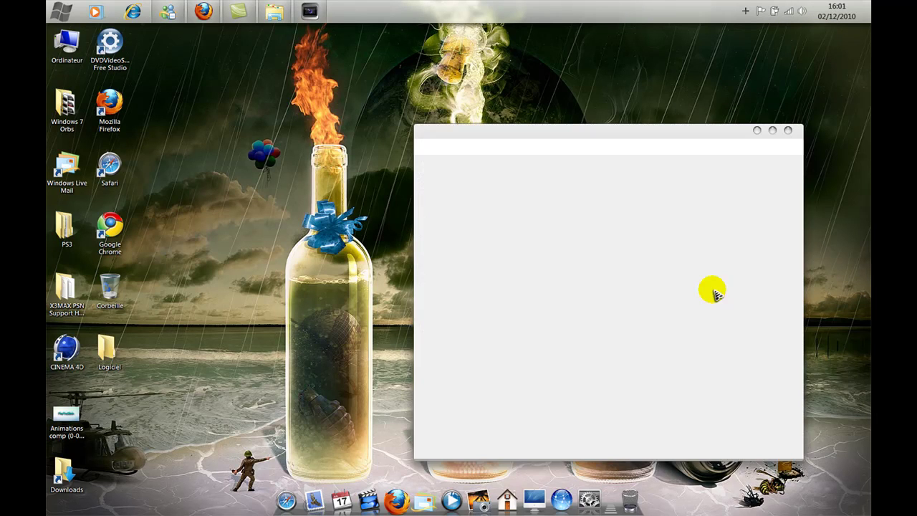
pyautogui.moveTo(583, 246); pyautogui.dragTo(573, 171)
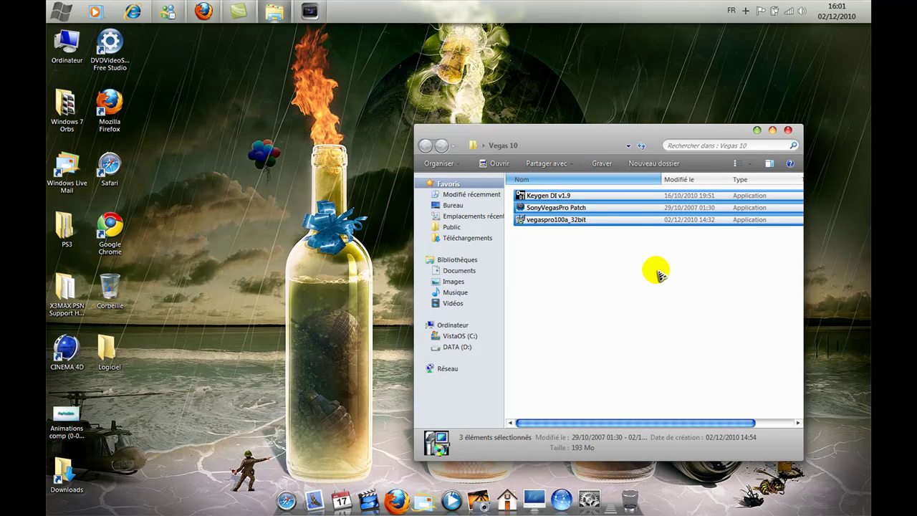
# - Switch to the Firefox window
pyautogui.click(203, 11)
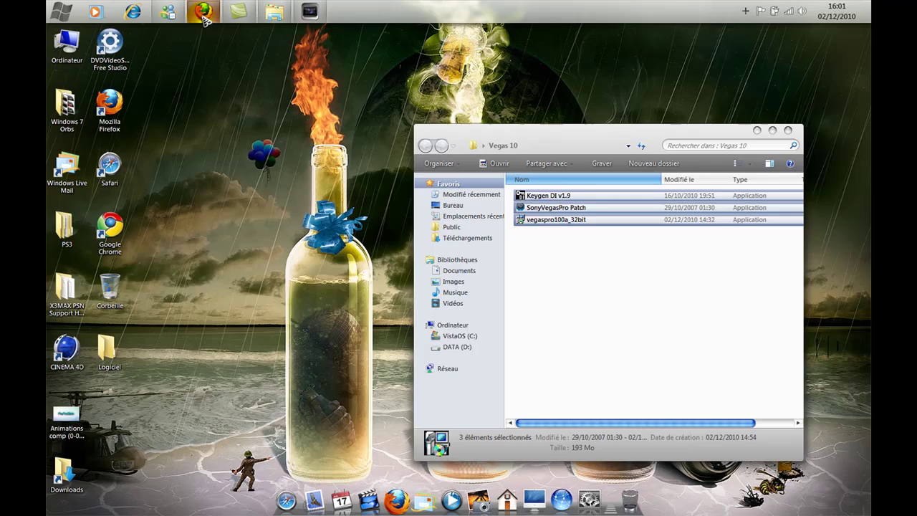